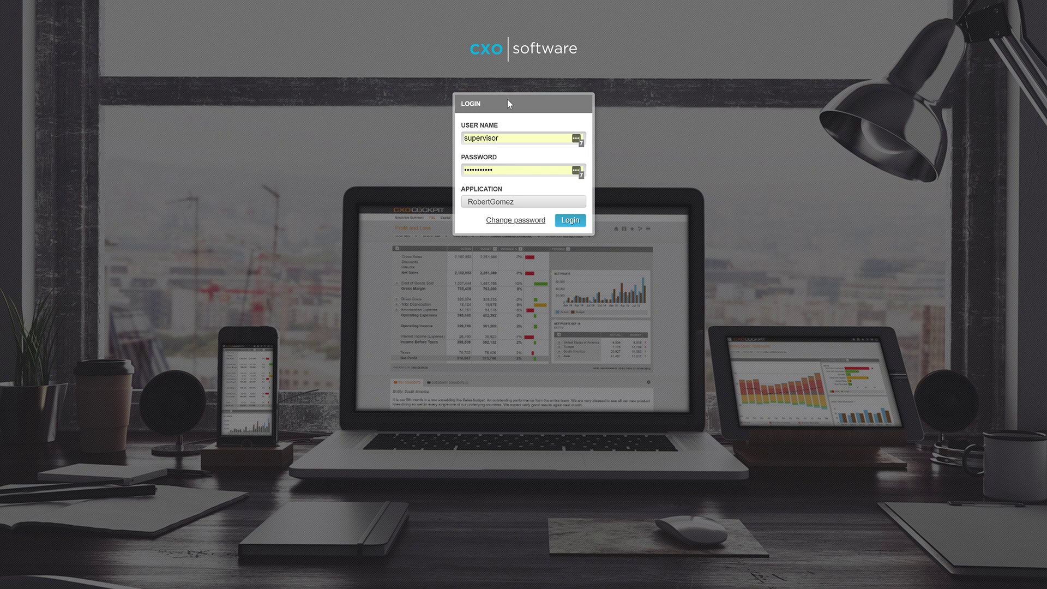
Step: Submit the filled-in login to sign in to CXO Software
{"action": "left_click", "coordinate": [580, 220]}
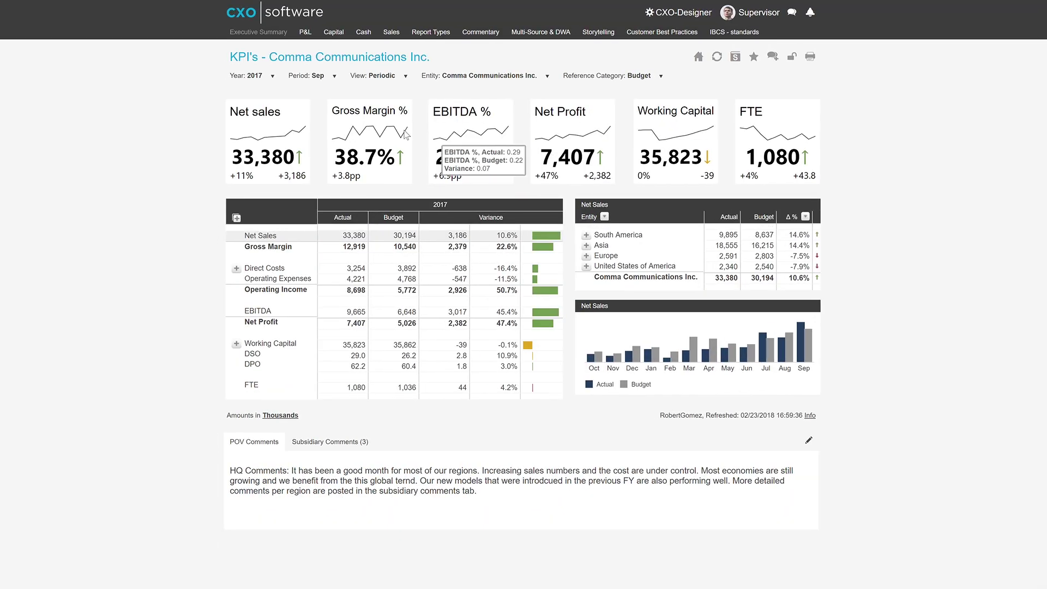
Step: Browse the report gallery's folders and P&L reports, search 'profit', then close the gallery
{"action": "left_click", "coordinate": [267, 34]}
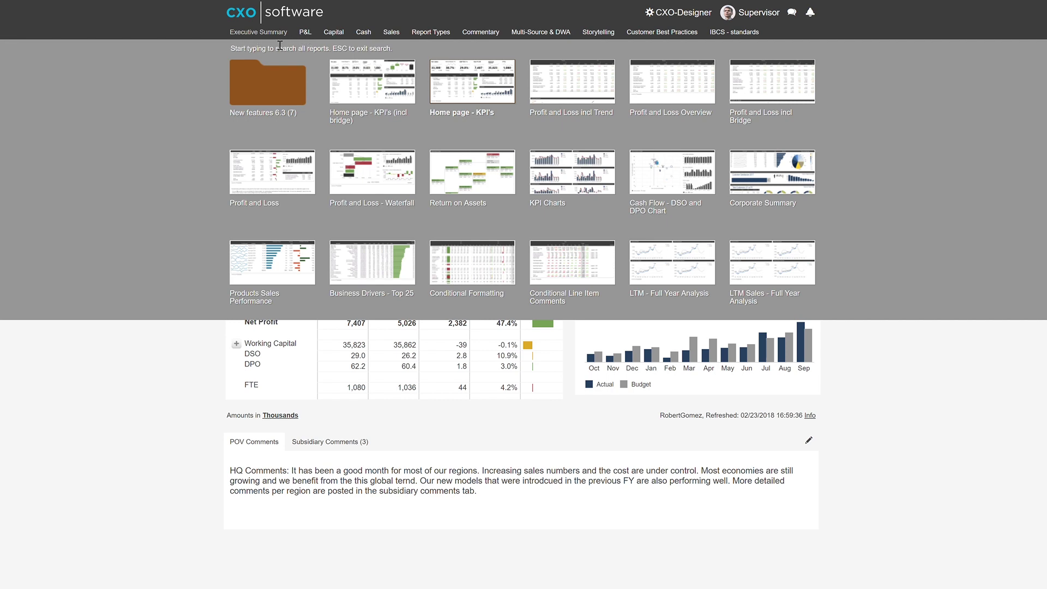
{"action": "left_click", "coordinate": [261, 79]}
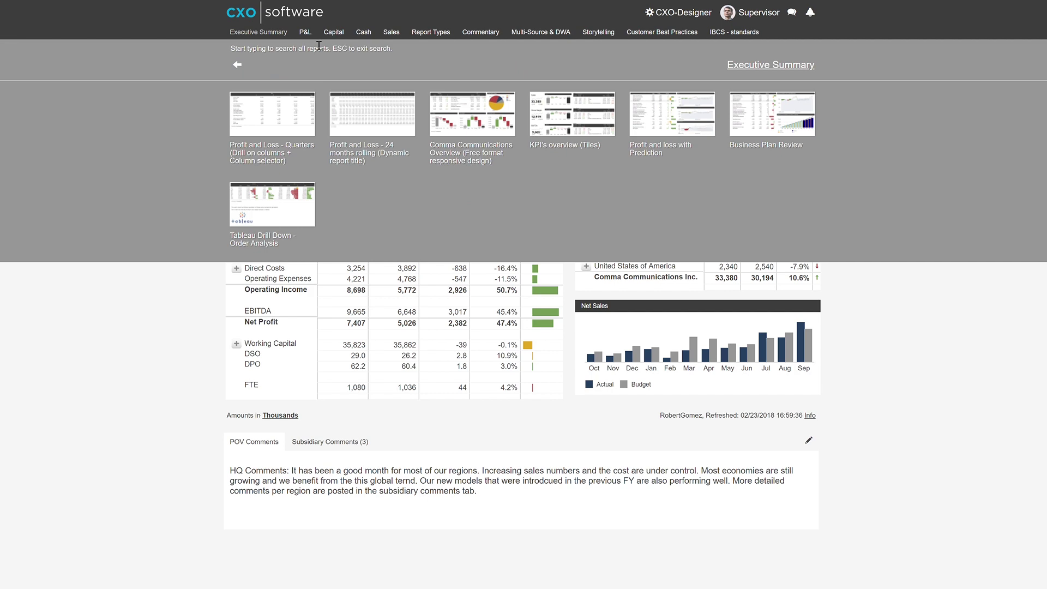
{"action": "left_click", "coordinate": [305, 34]}
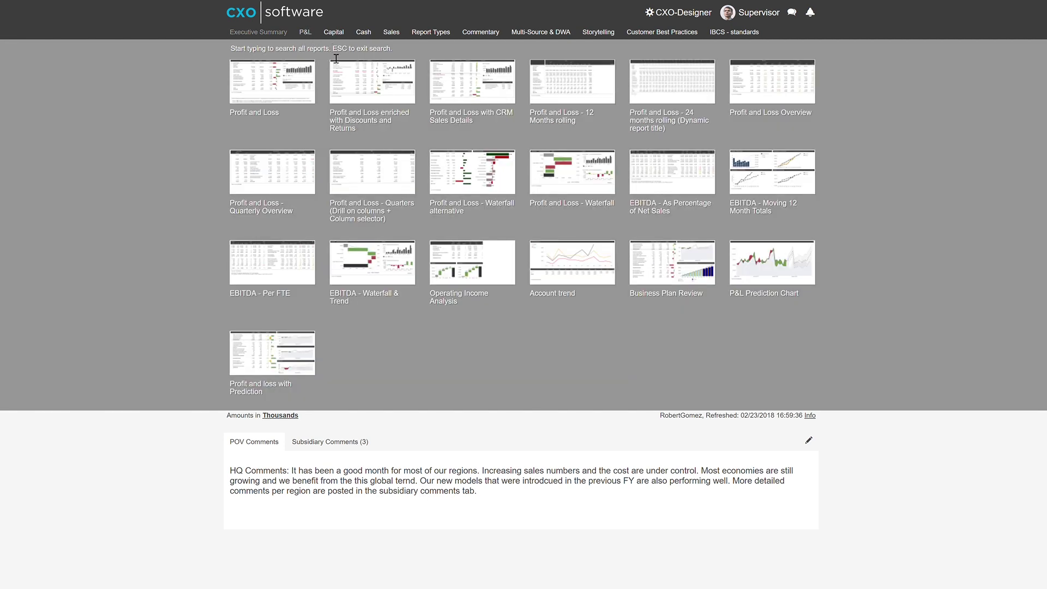
{"action": "type", "text": "profit"}
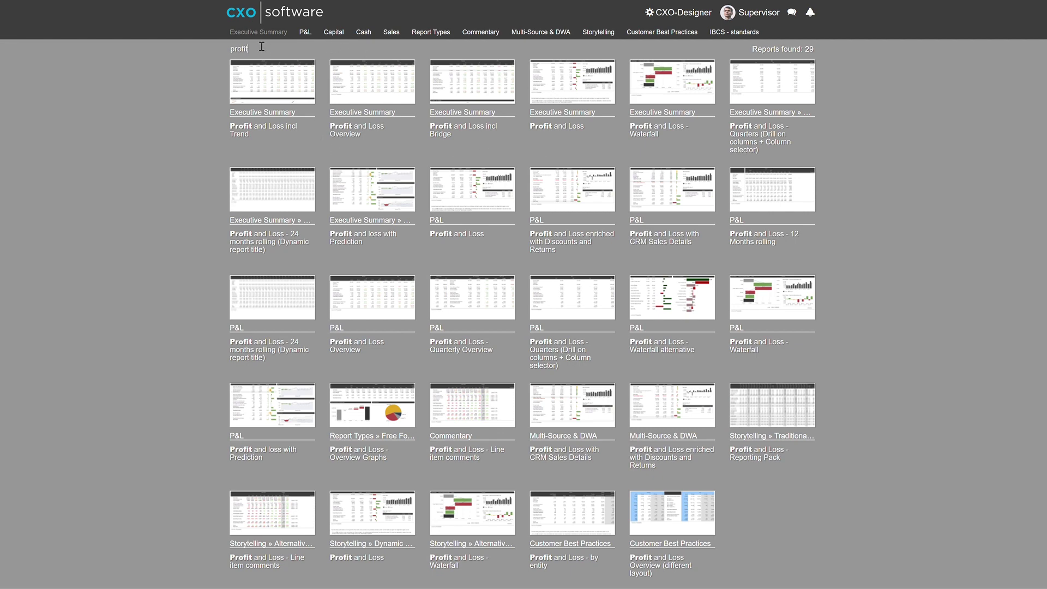
{"action": "left_click", "coordinate": [293, 112]}
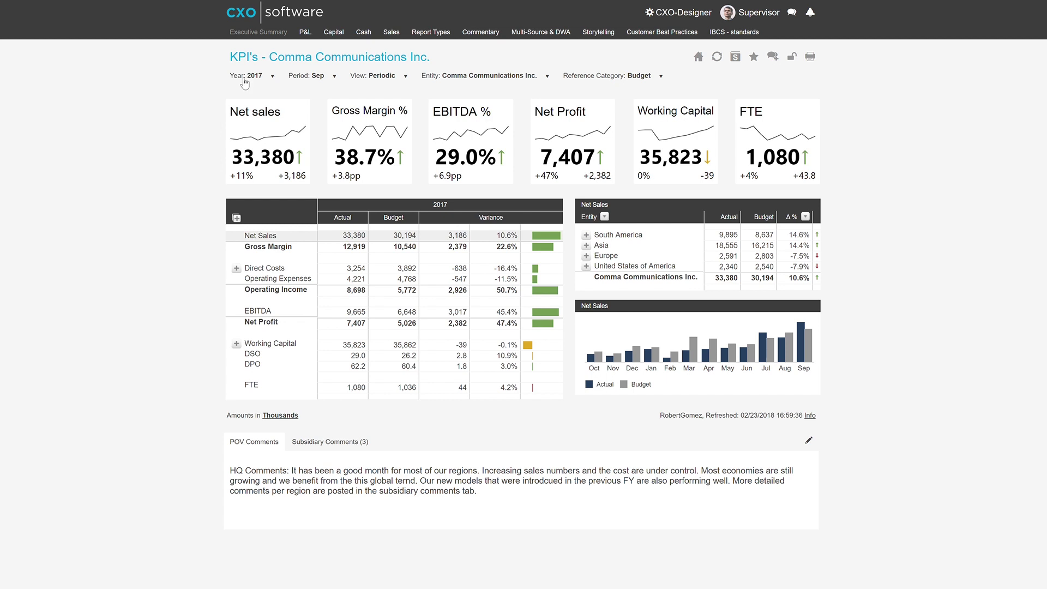
Step: Switch the dashboard's reporting period to Aug 2017
{"action": "left_click", "coordinate": [333, 78]}
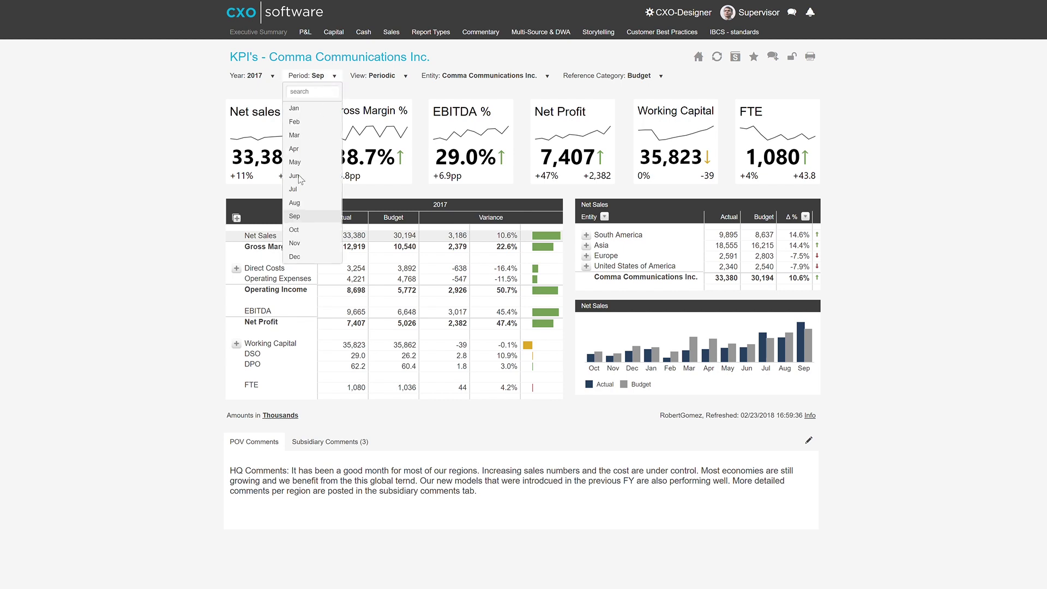
{"action": "left_click", "coordinate": [303, 176]}
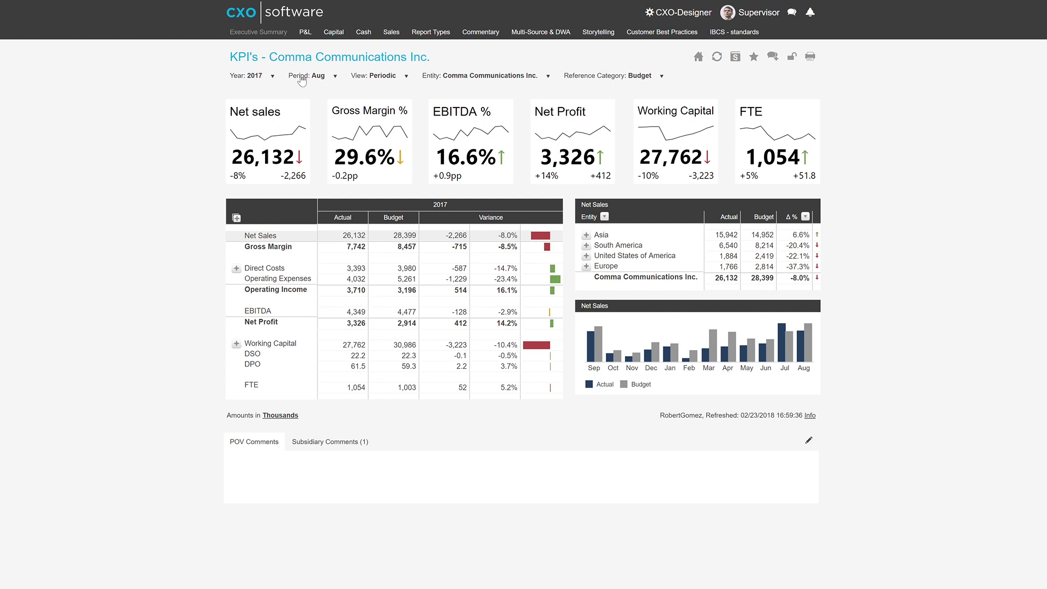
{"action": "mouse_move", "coordinate": [366, 184]}
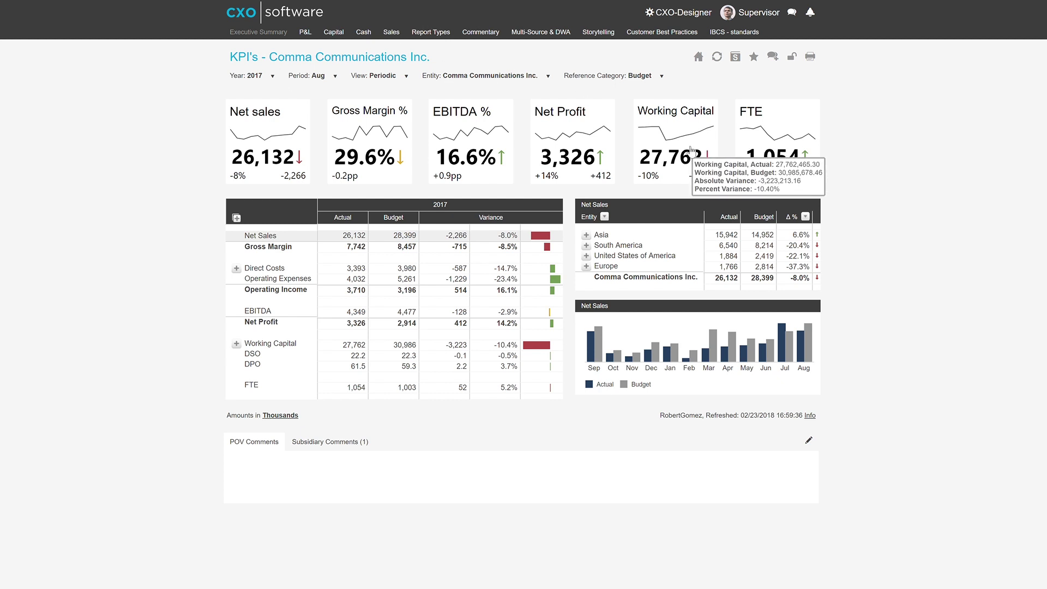
{"action": "mouse_move", "coordinate": [242, 113]}
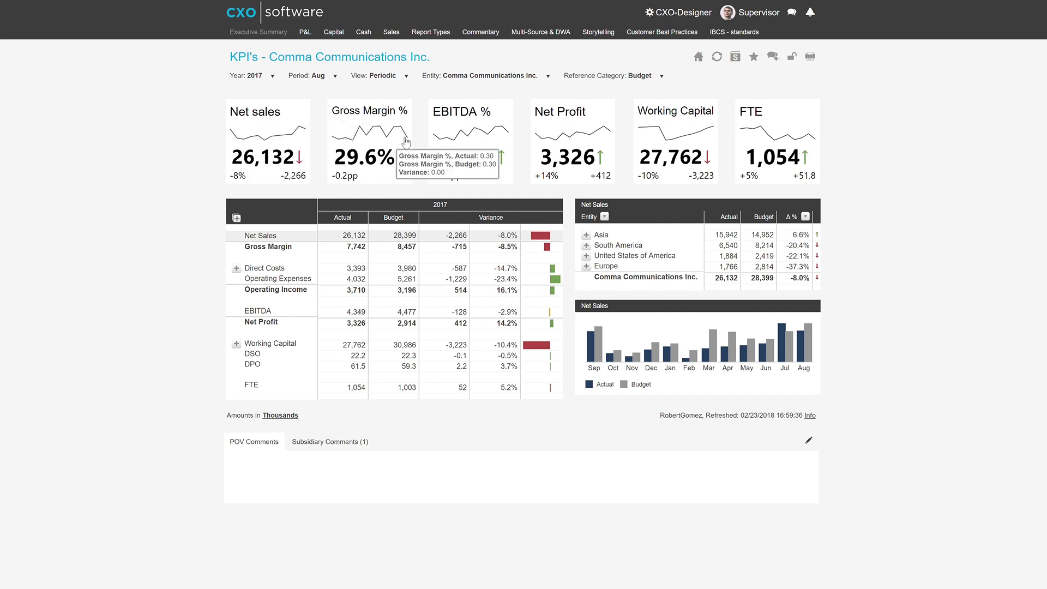
{"action": "mouse_move", "coordinate": [675, 140]}
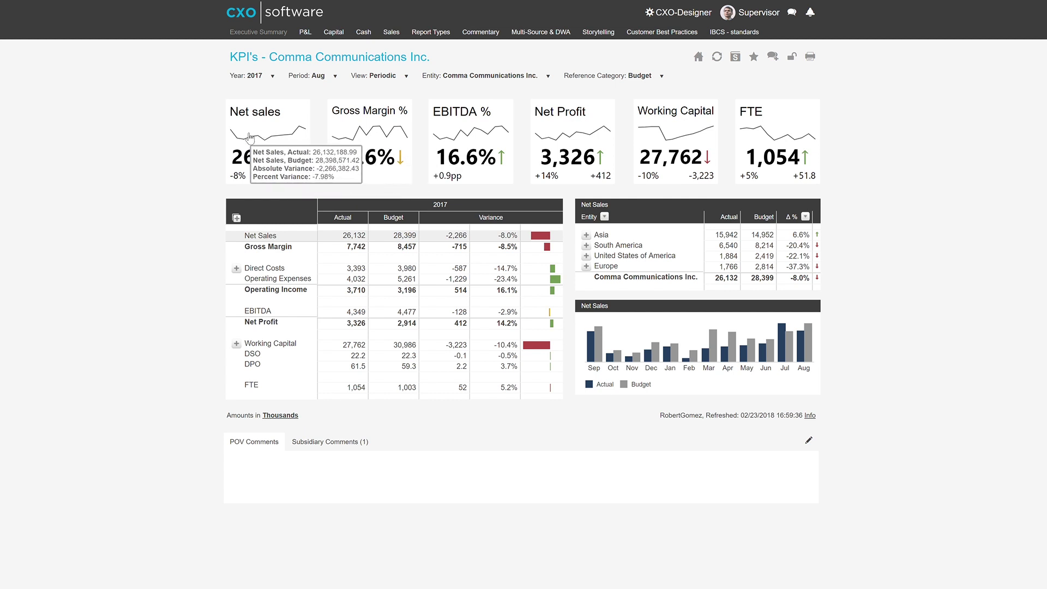
{"action": "mouse_move", "coordinate": [547, 140]}
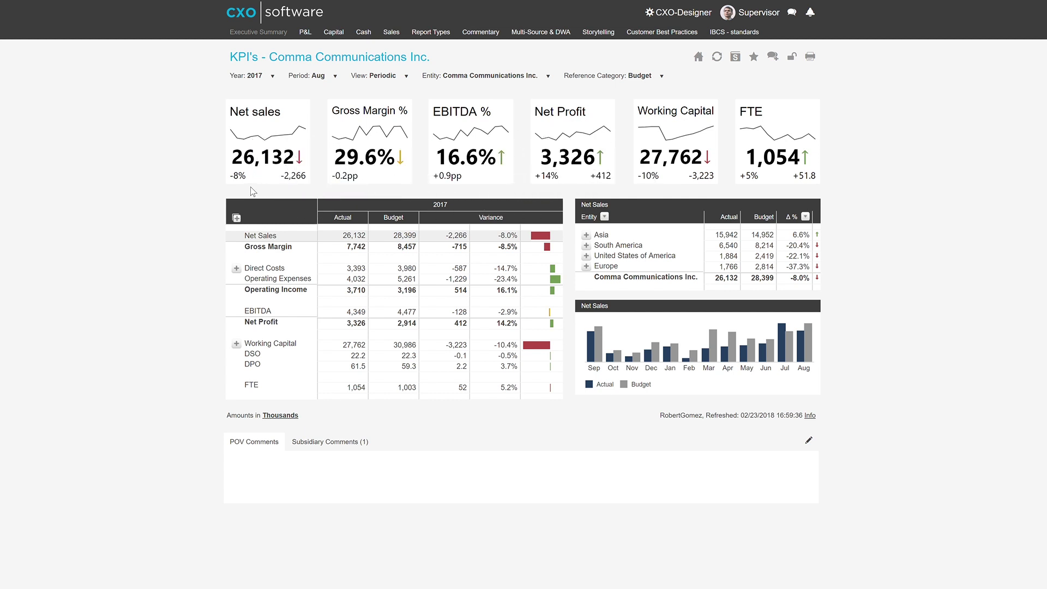
Step: Show Direct Costs by entity, expand it and Total Compensation, then show Net Profit by entity
{"action": "mouse_move", "coordinate": [227, 170]}
{"action": "left_click", "coordinate": [300, 269]}
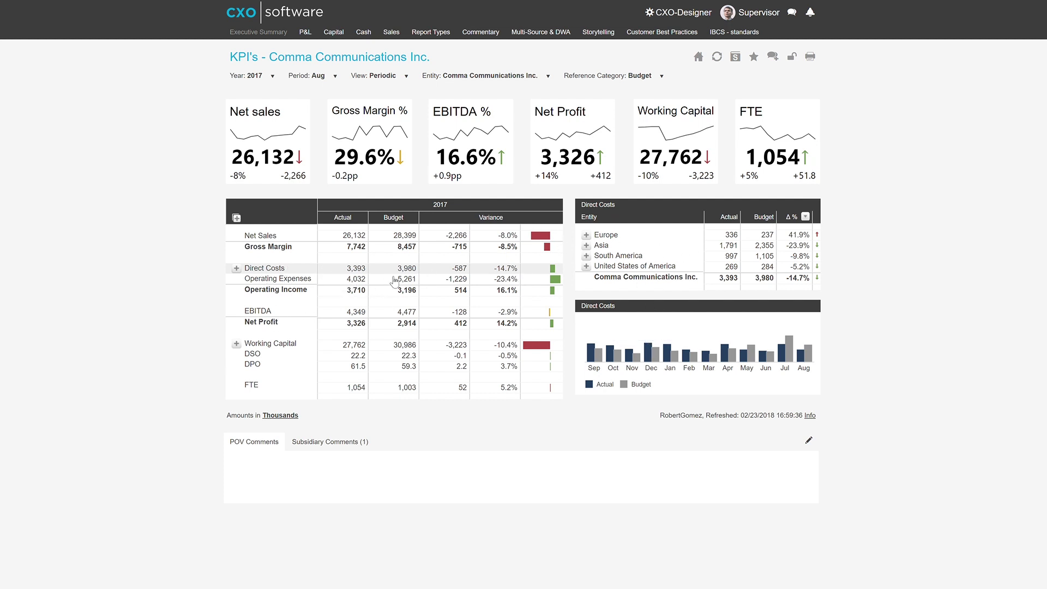
{"action": "left_click", "coordinate": [237, 268]}
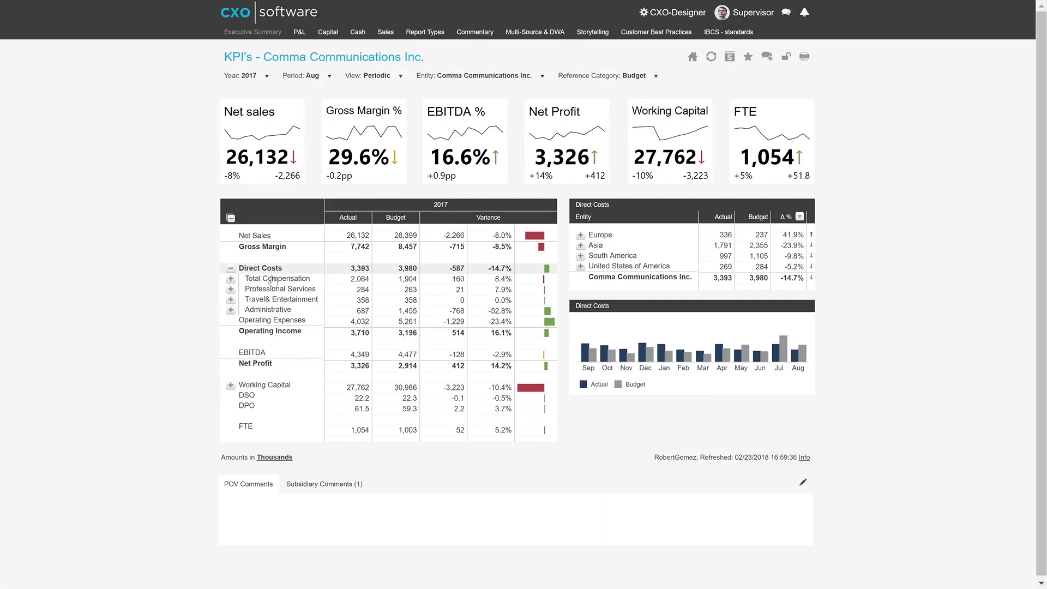
{"action": "left_click", "coordinate": [278, 279]}
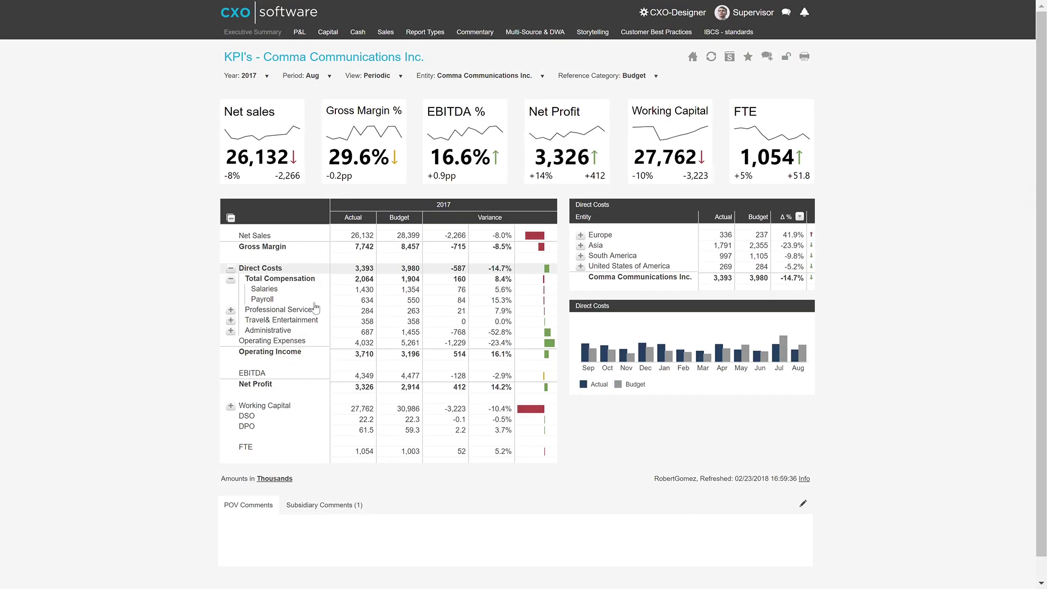
{"action": "left_click", "coordinate": [270, 386]}
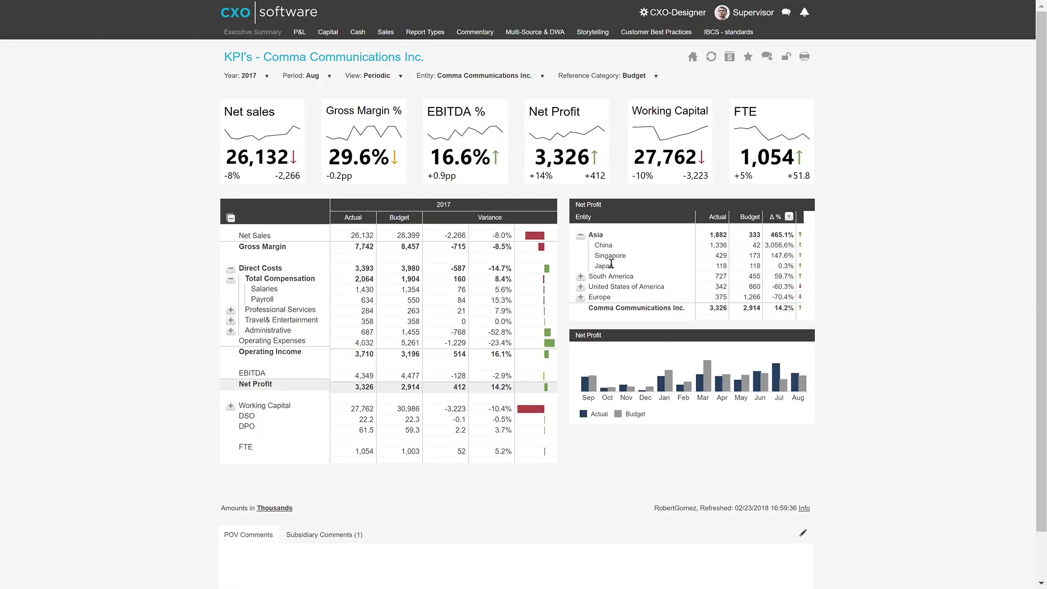
{"action": "left_click", "coordinate": [581, 288]}
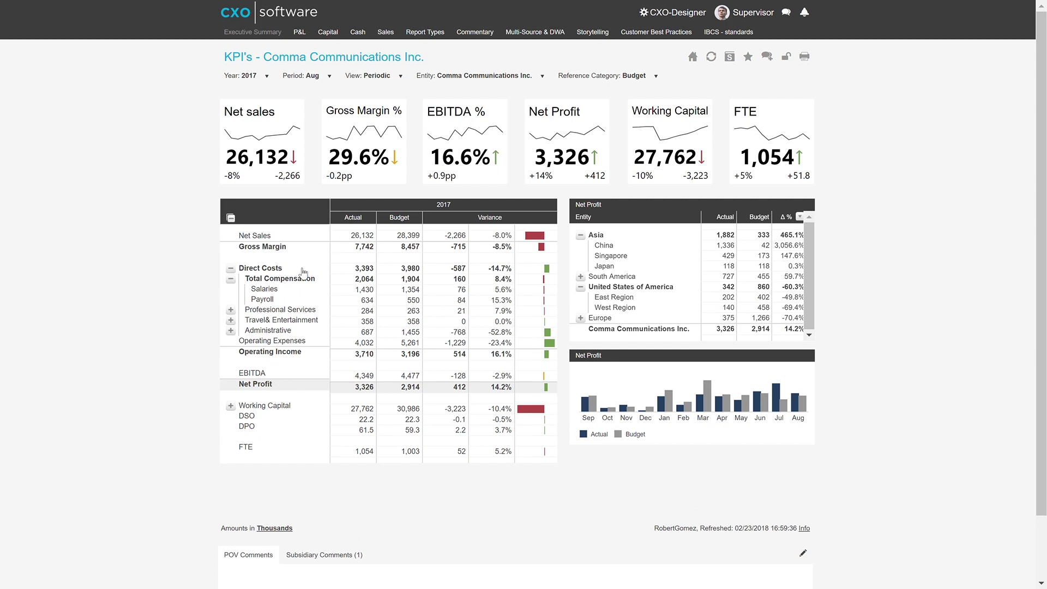
{"action": "left_click", "coordinate": [351, 269]}
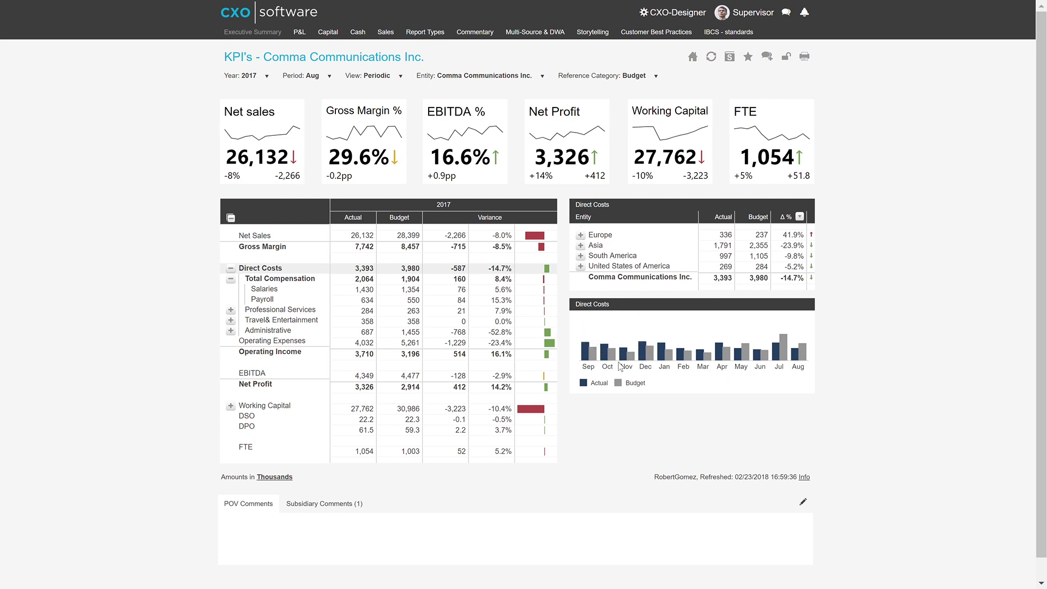
Step: Change the reporting period from Aug back to Sep 2017
{"action": "mouse_move", "coordinate": [610, 360]}
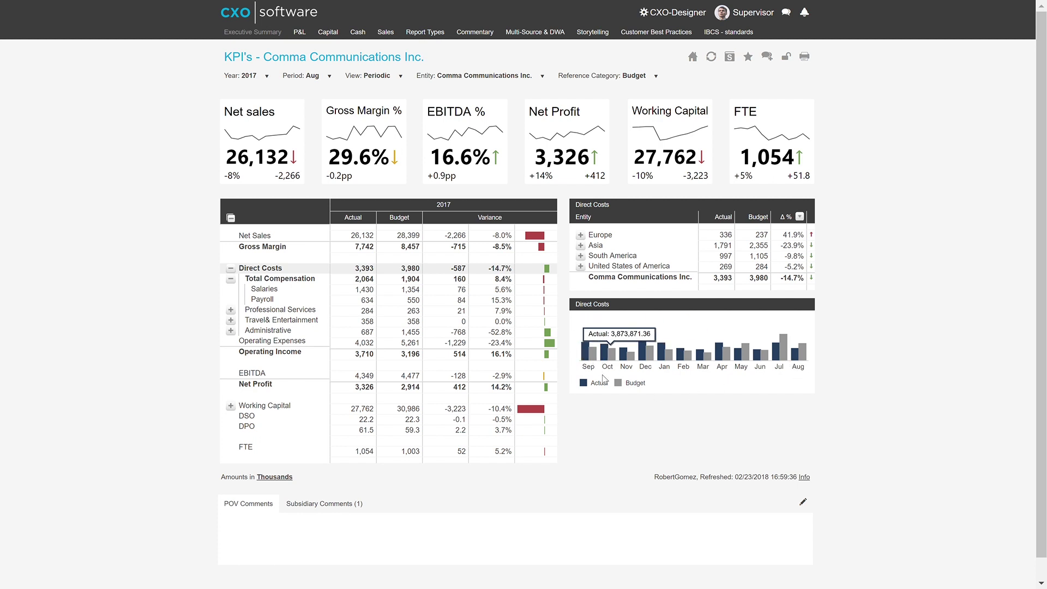
{"action": "left_click", "coordinate": [314, 79]}
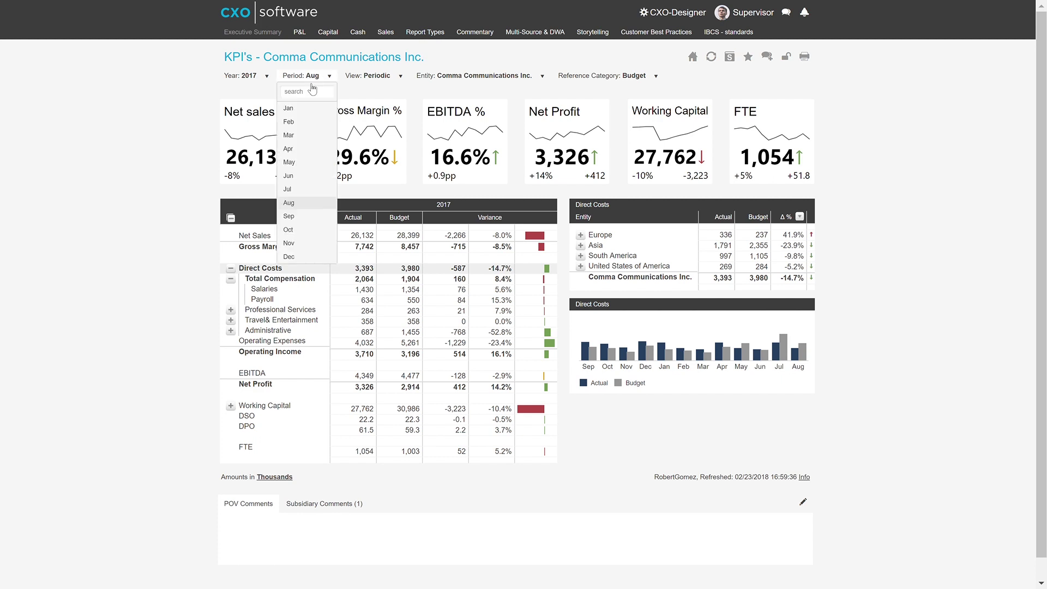
{"action": "left_click", "coordinate": [313, 208]}
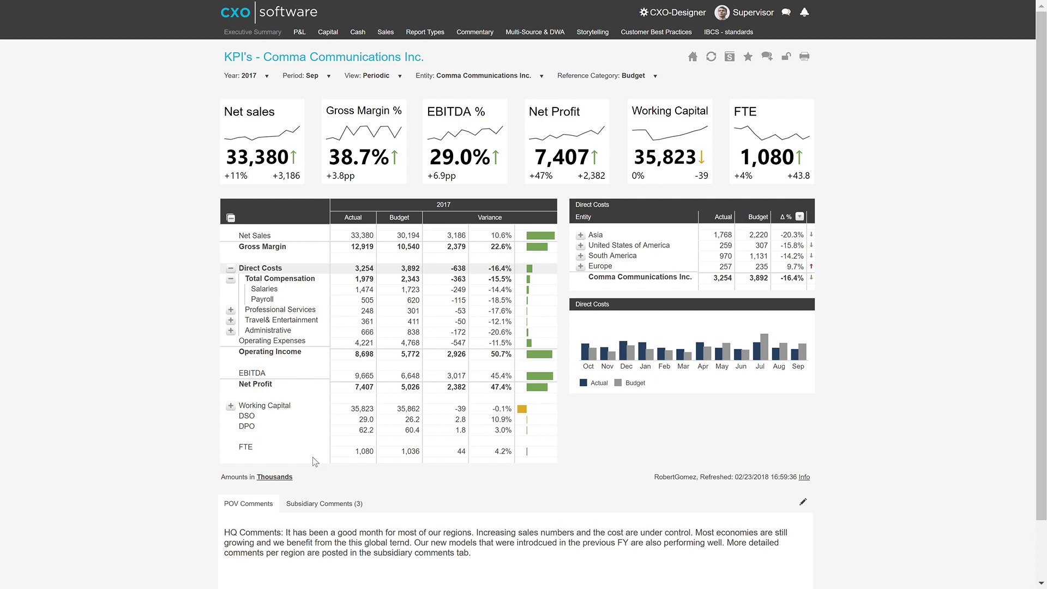
{"action": "scroll", "coordinate": [312, 457], "scroll_direction": "down", "scroll_amount": 3}
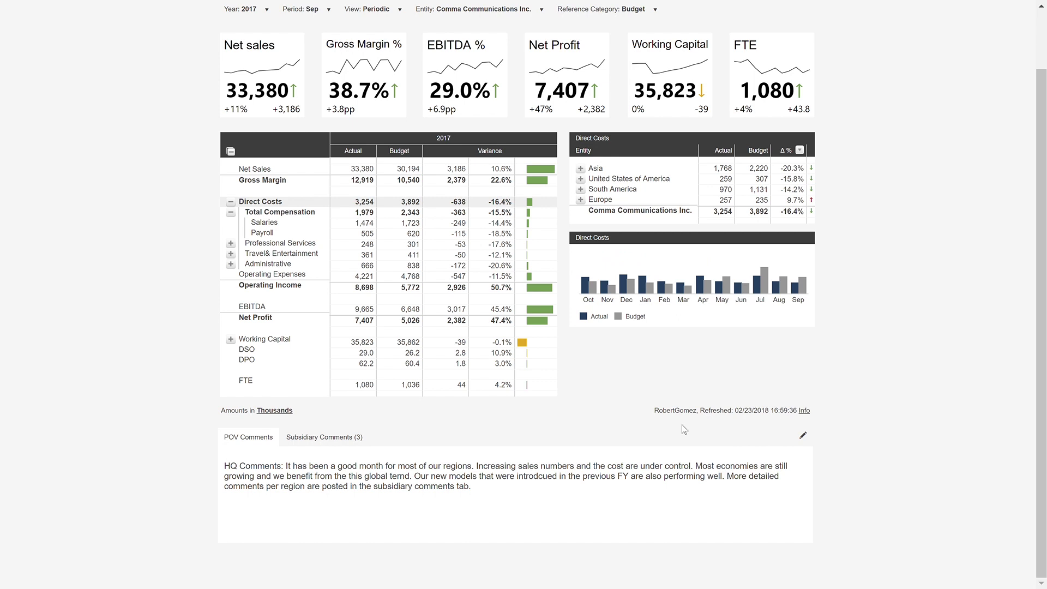
{"action": "scroll", "coordinate": [684, 338], "scroll_direction": "up", "scroll_amount": 2}
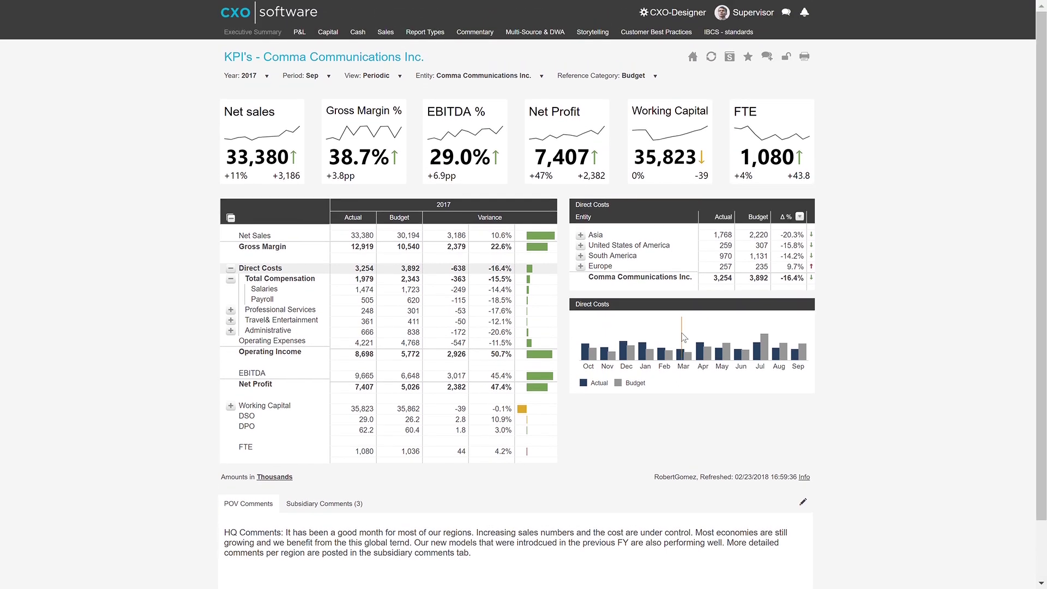
{"action": "left_click", "coordinate": [731, 60]}
Step: Export the current KPI page as a landscape, fit-to-page PDF and check the export job status
{"action": "left_click", "coordinate": [806, 58]}
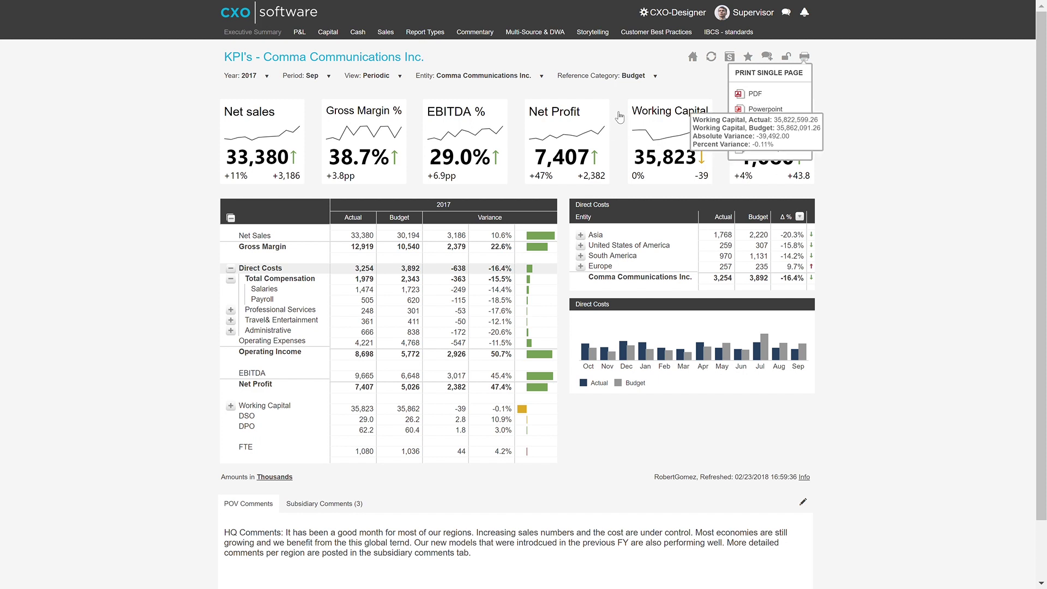
{"action": "left_click", "coordinate": [755, 94]}
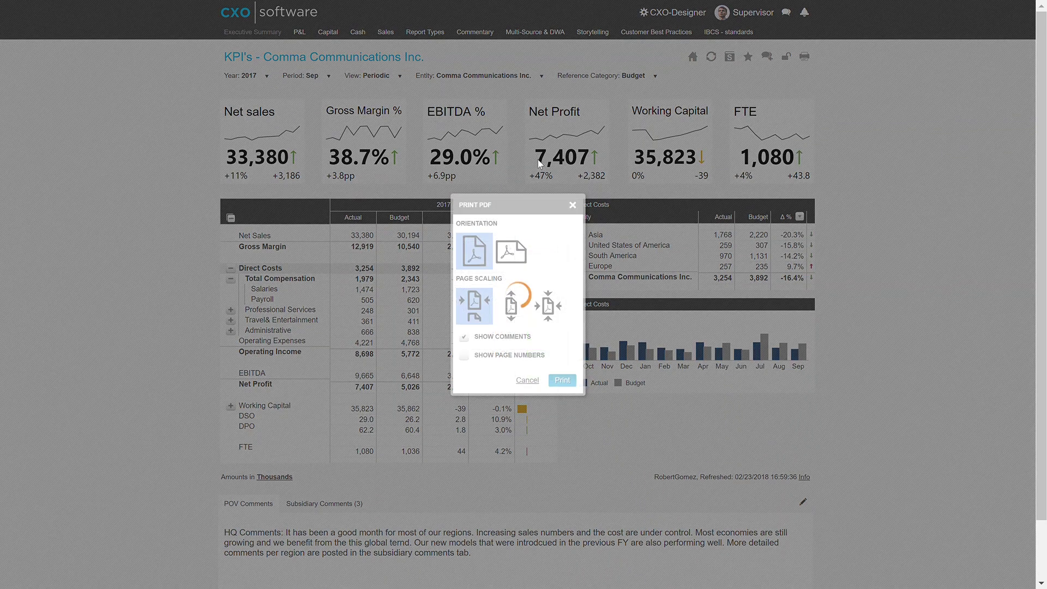
{"action": "left_click", "coordinate": [505, 248]}
{"action": "left_click", "coordinate": [549, 305]}
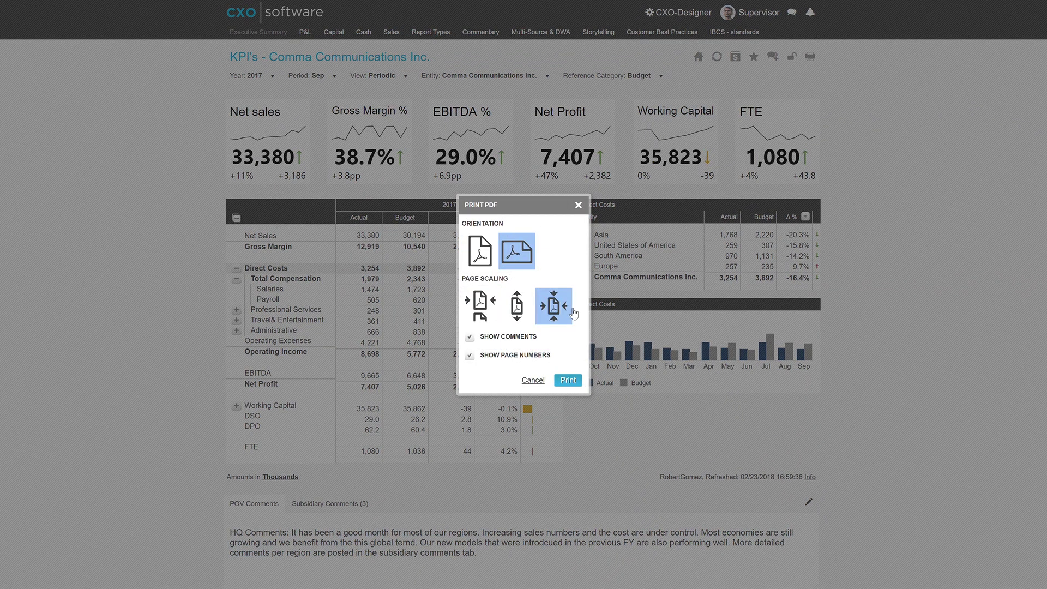
{"action": "left_click", "coordinate": [568, 381]}
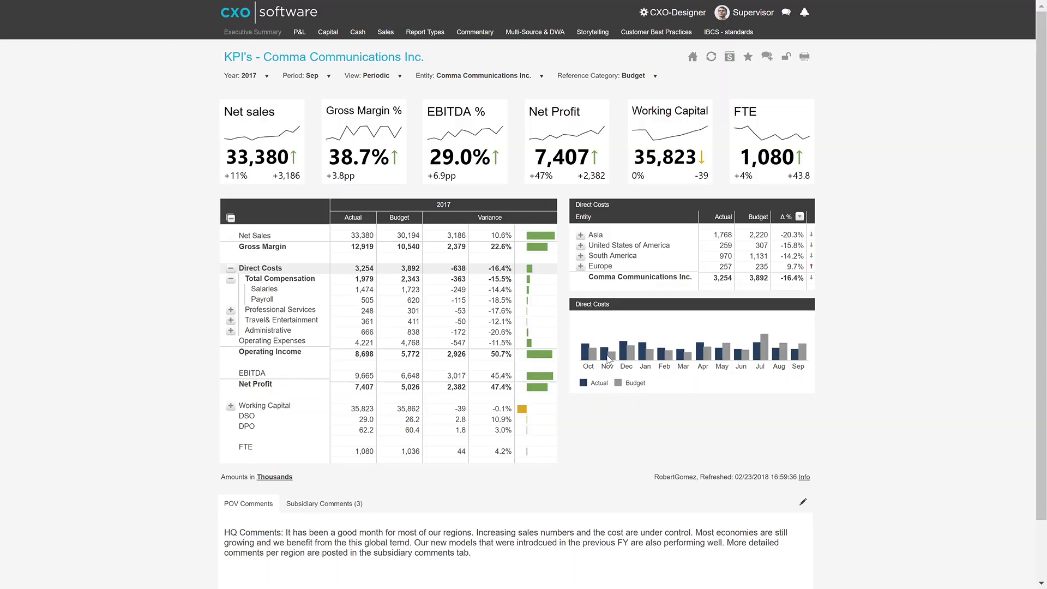
{"action": "left_click", "coordinate": [806, 56]}
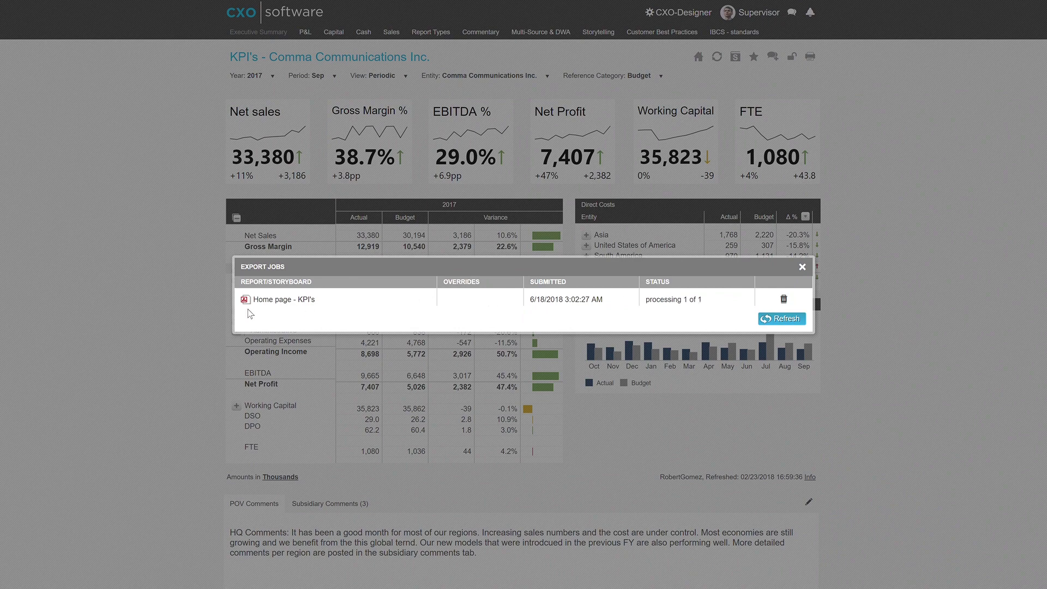
{"action": "left_click", "coordinate": [803, 267]}
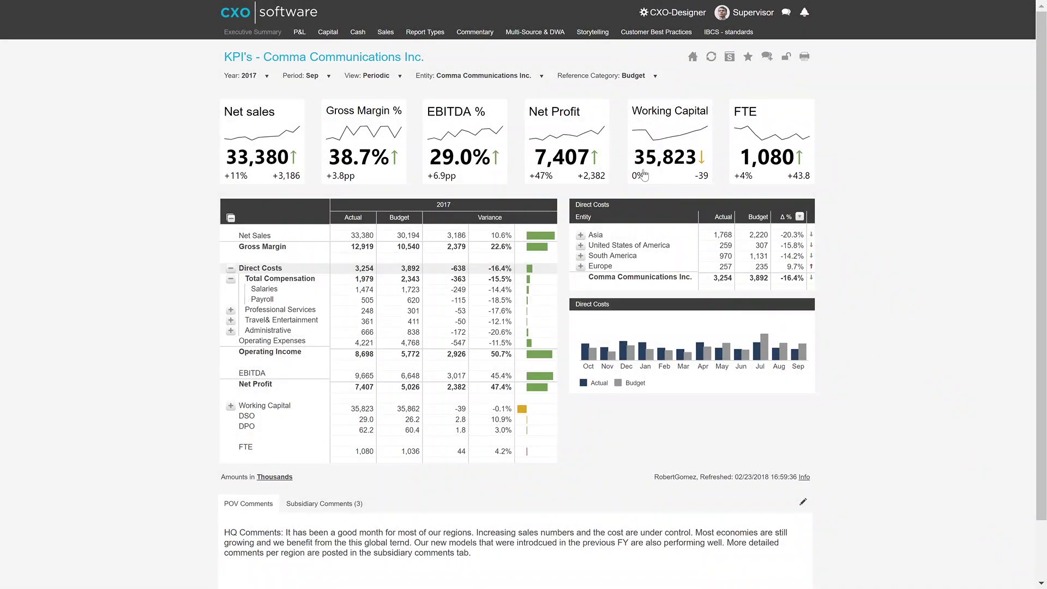
{"action": "left_click", "coordinate": [805, 57]}
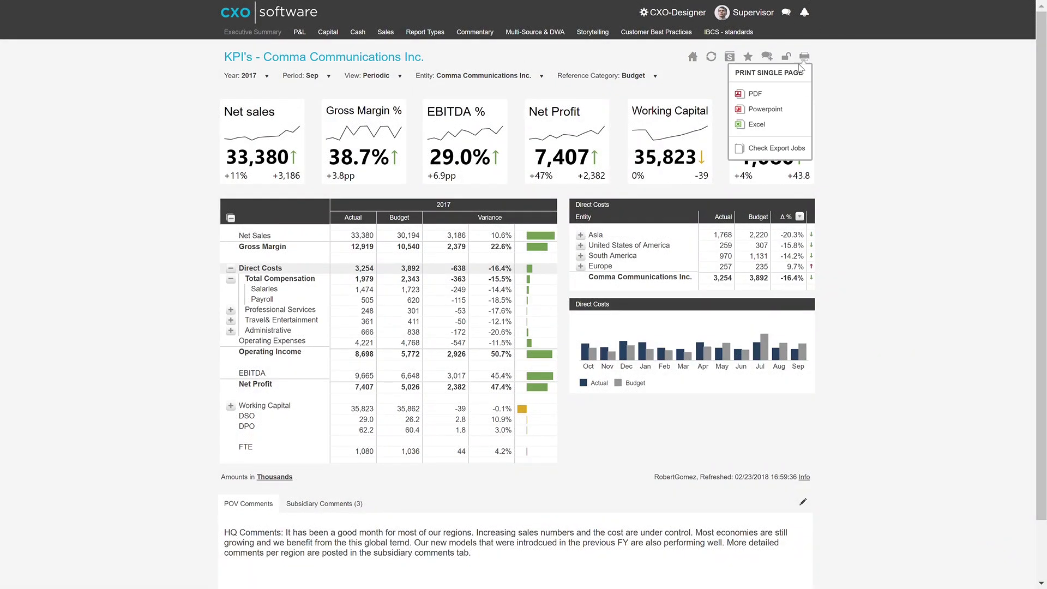
{"action": "left_click", "coordinate": [771, 148]}
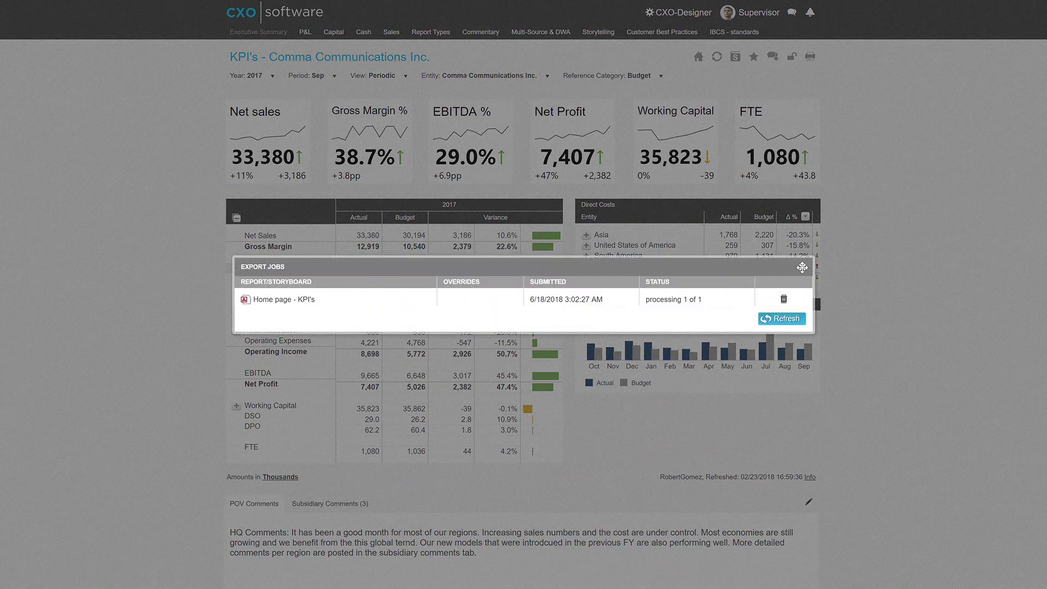
{"action": "left_click", "coordinate": [807, 269]}
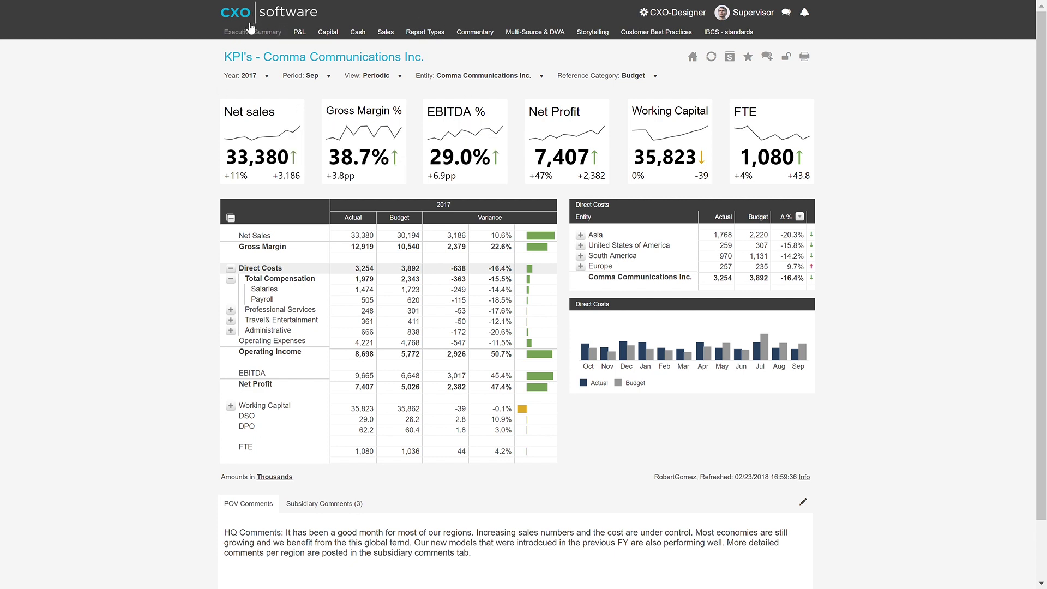
{"action": "left_click", "coordinate": [752, 16]}
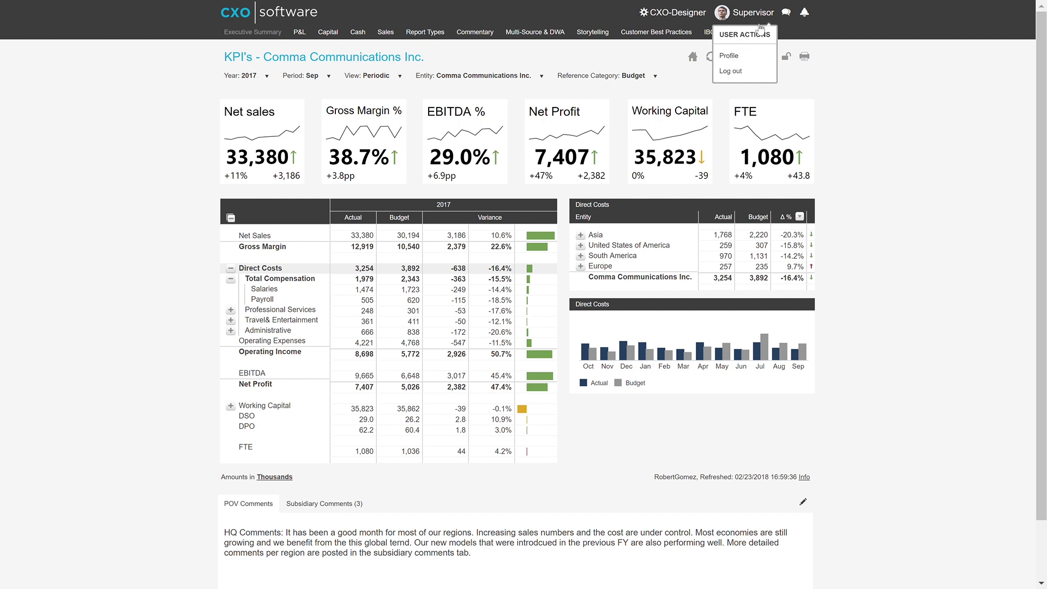
{"action": "left_click", "coordinate": [787, 17]}
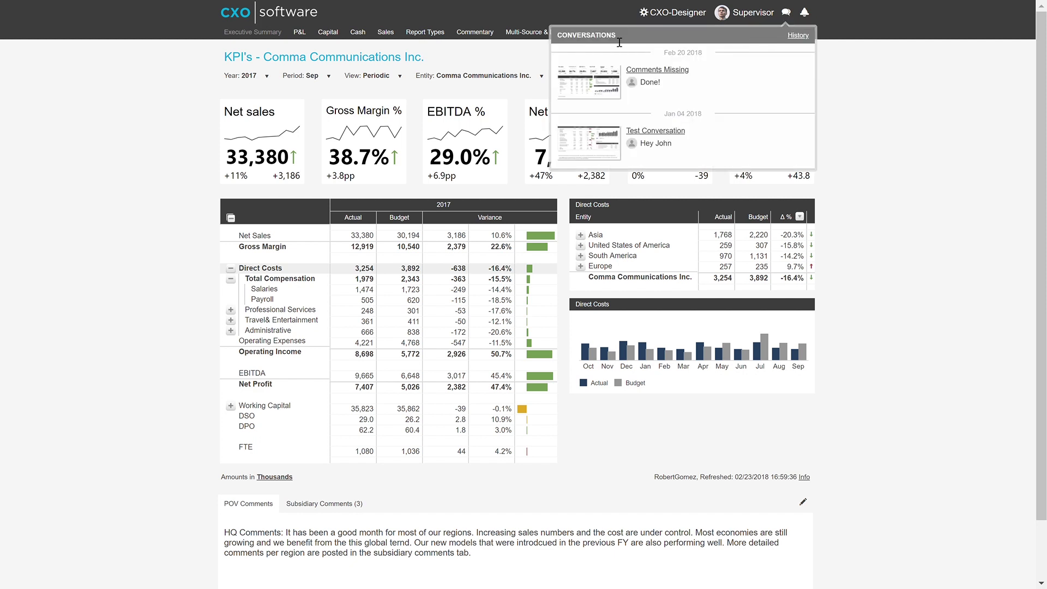
{"action": "left_click", "coordinate": [812, 13]}
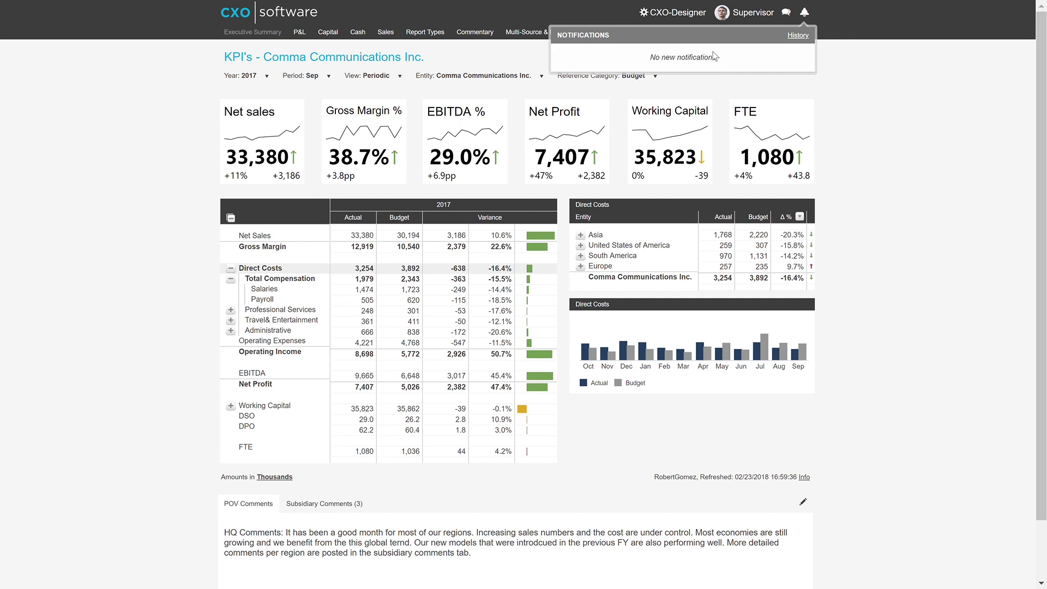
{"action": "left_click", "coordinate": [805, 15]}
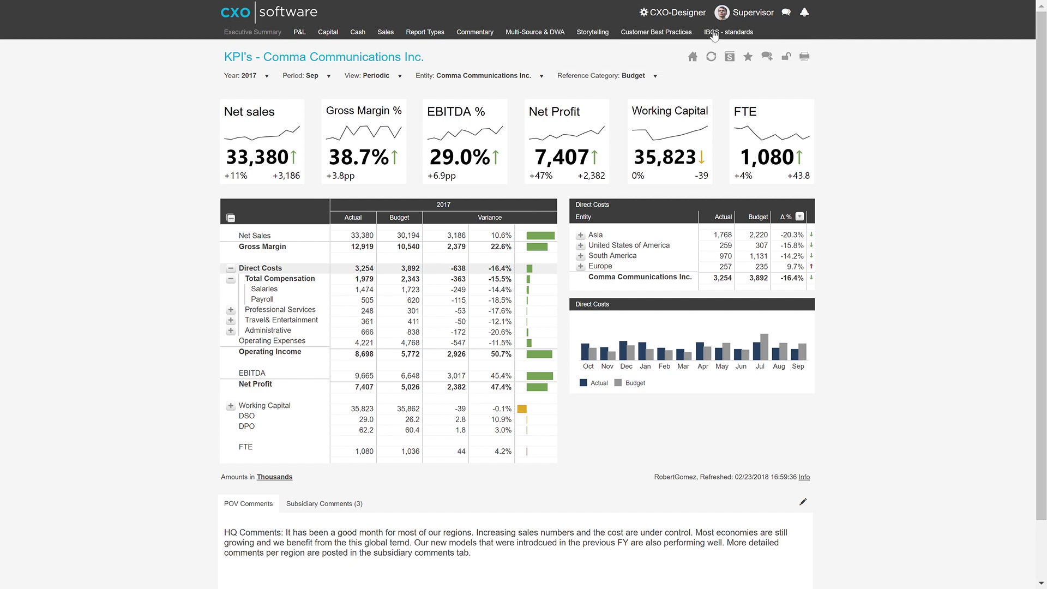